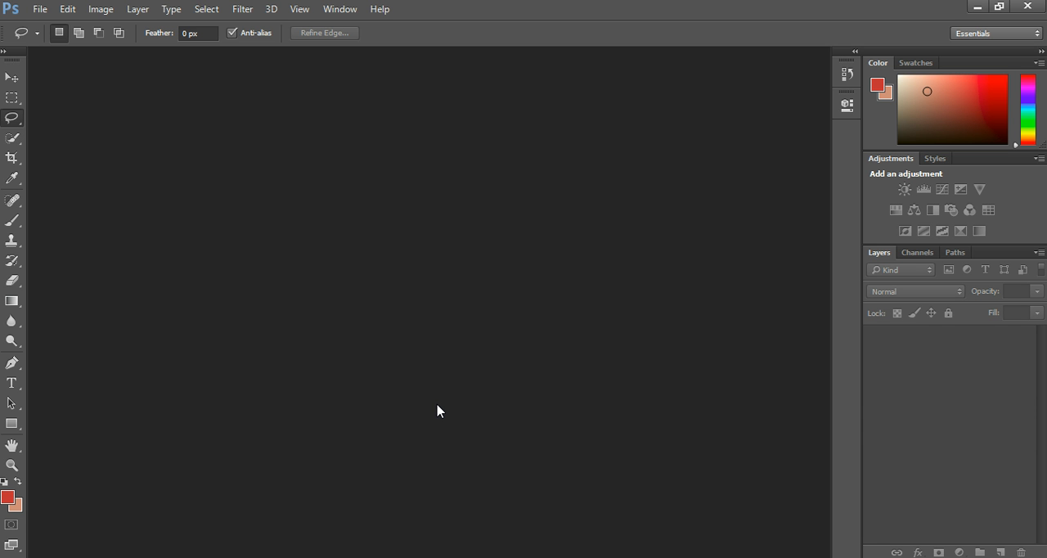
- Open Nepal.JPG from the Photos folder and unlock its Background layer
click(41, 10)
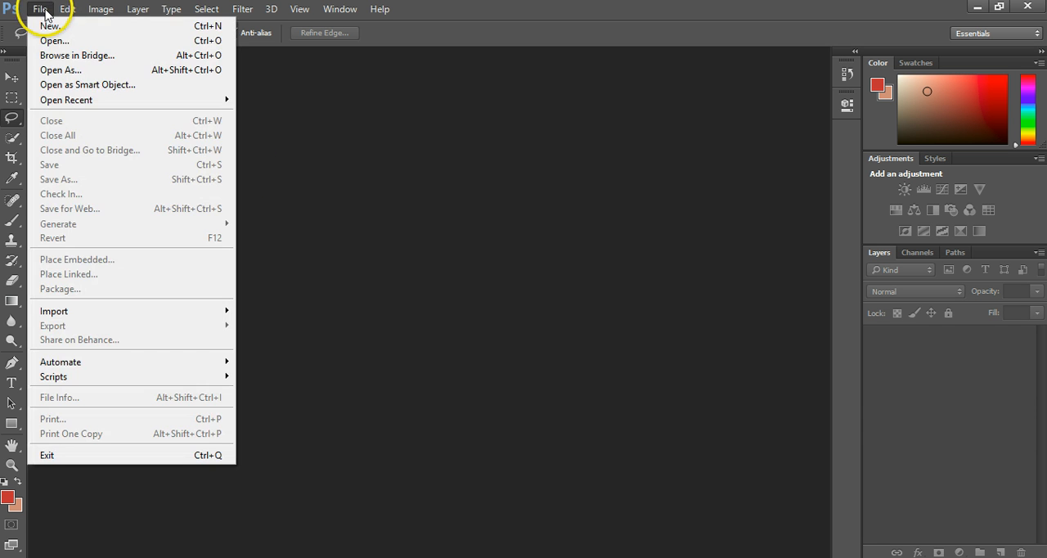
click(64, 44)
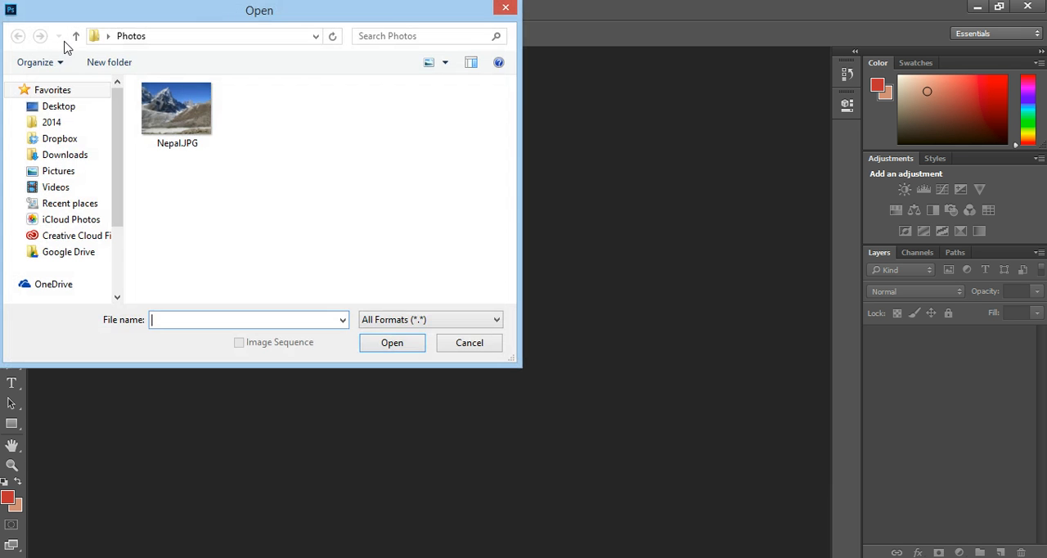
click(186, 112)
click(381, 344)
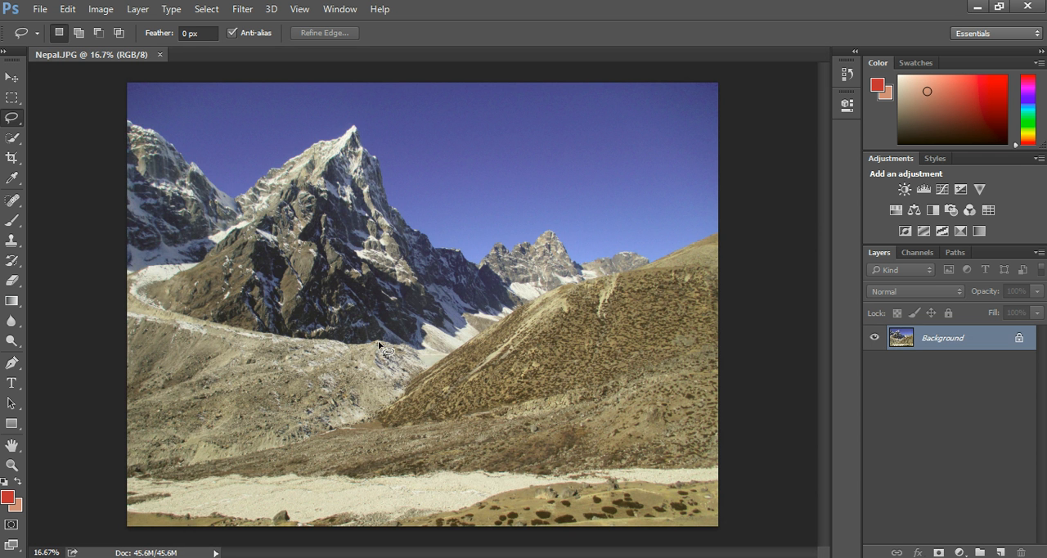
click(181, 178)
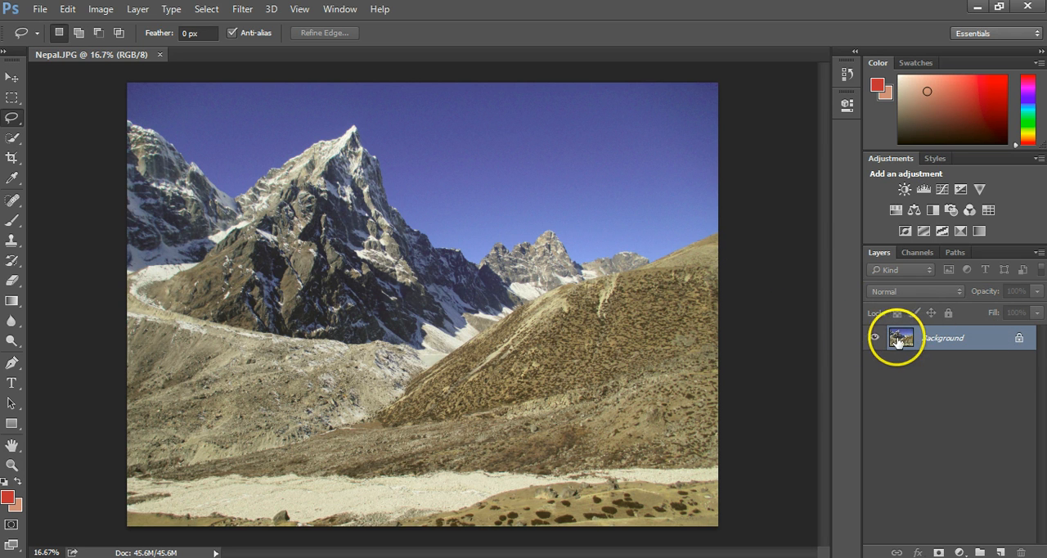
click(1020, 341)
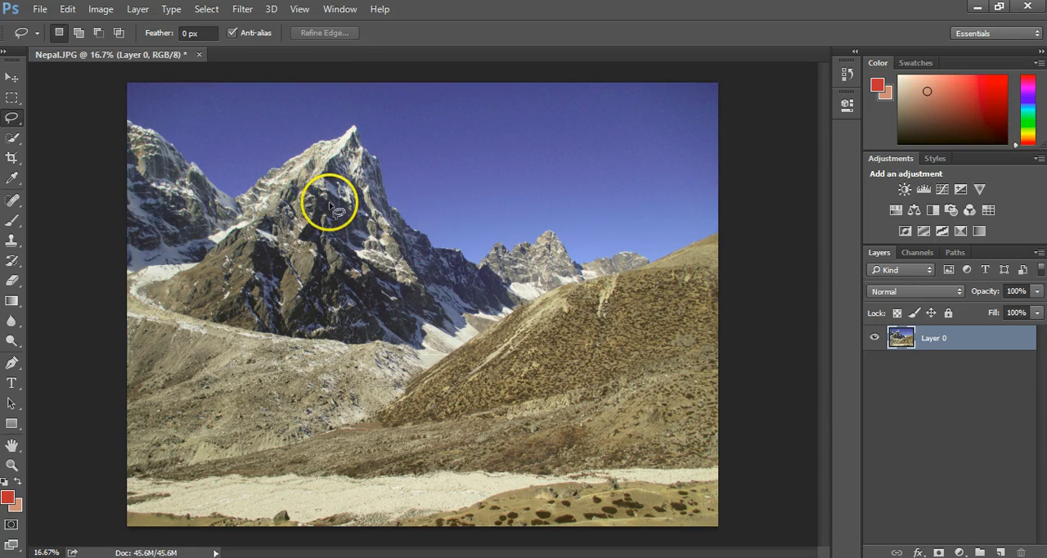
- Select the entire blue sky above the mountains with the Magic Wand, adding the remaining lower areas, and delete it
right_click(23, 122)
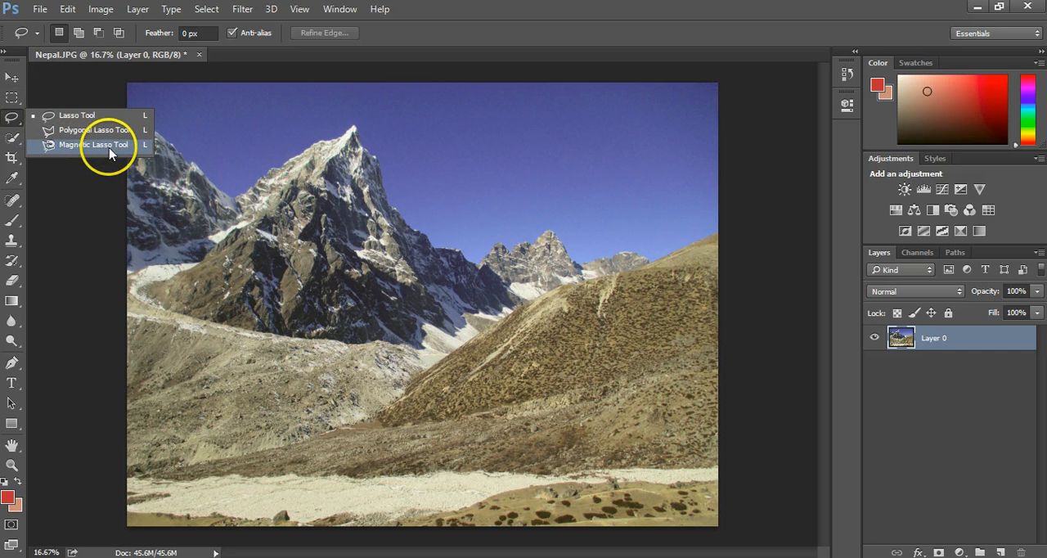
click(5, 142)
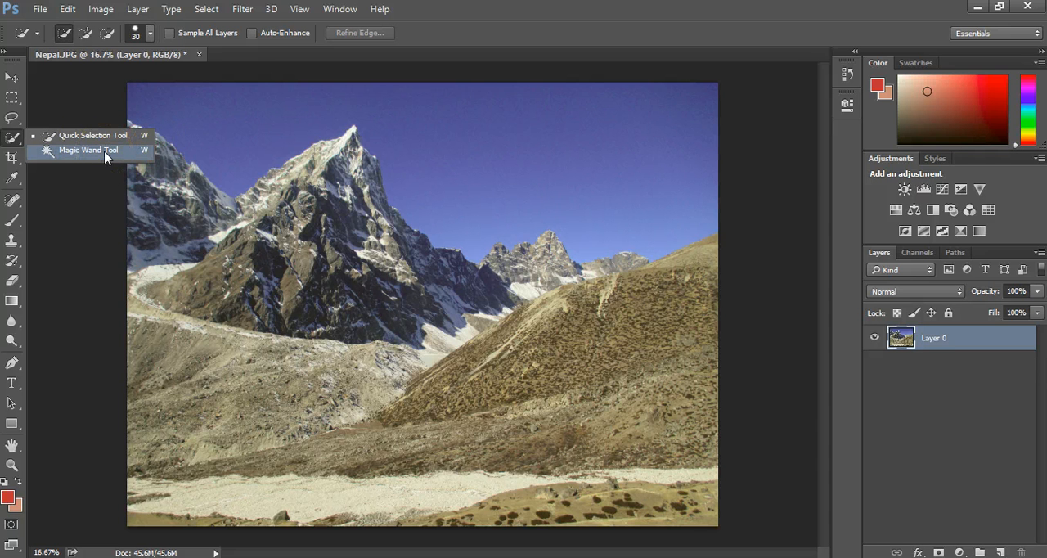
click(12, 140)
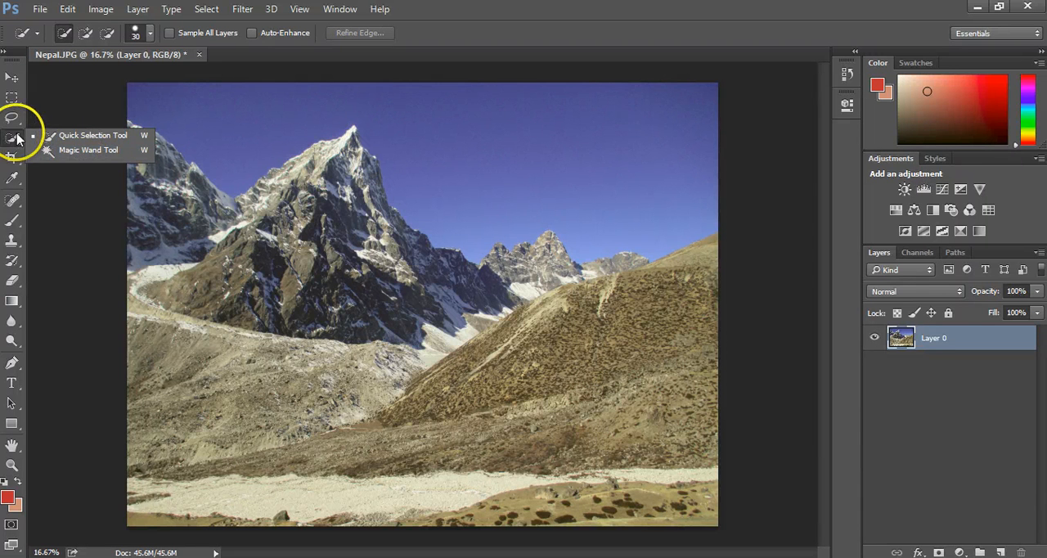
click(88, 150)
click(141, 109)
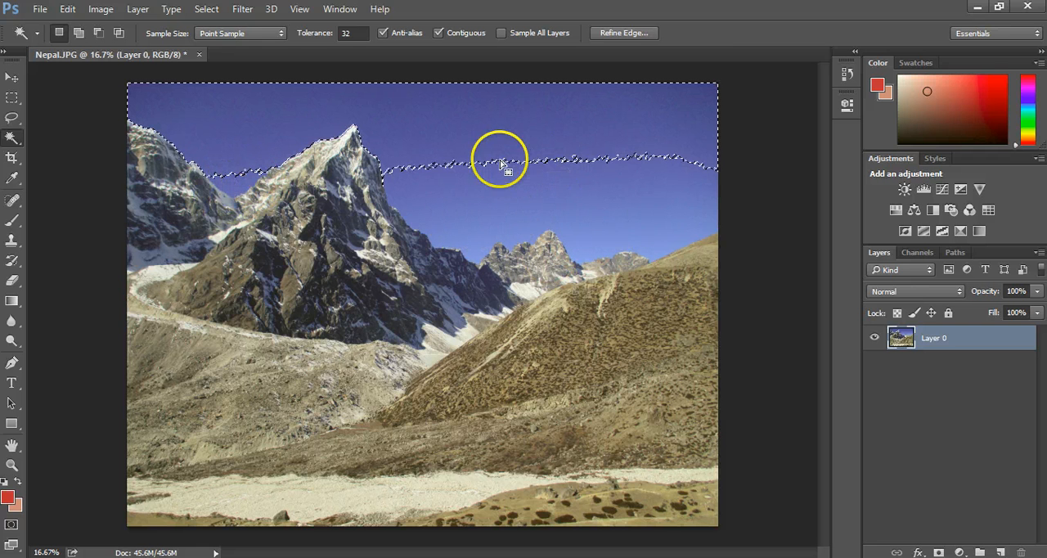
click(342, 178)
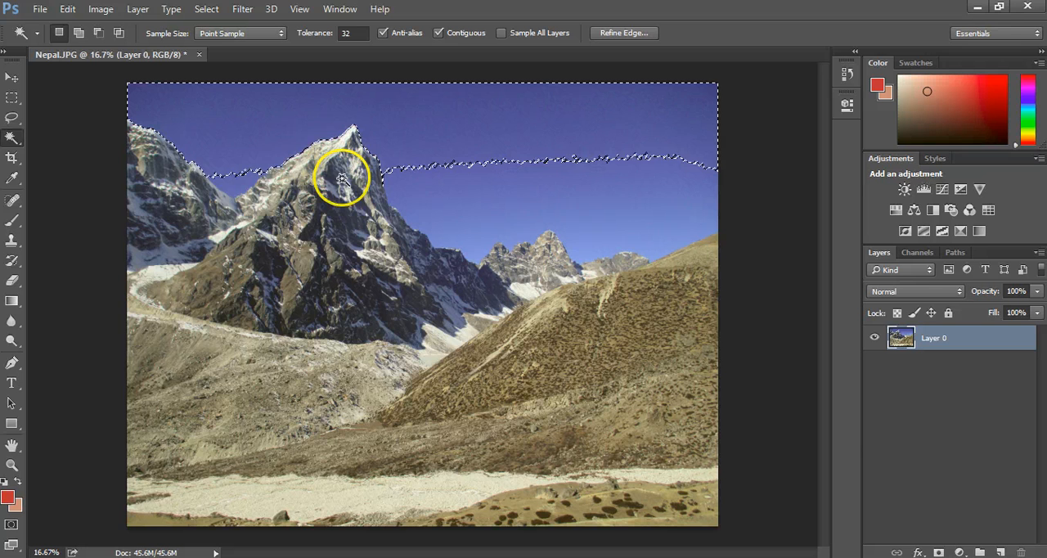
shift+click(236, 187)
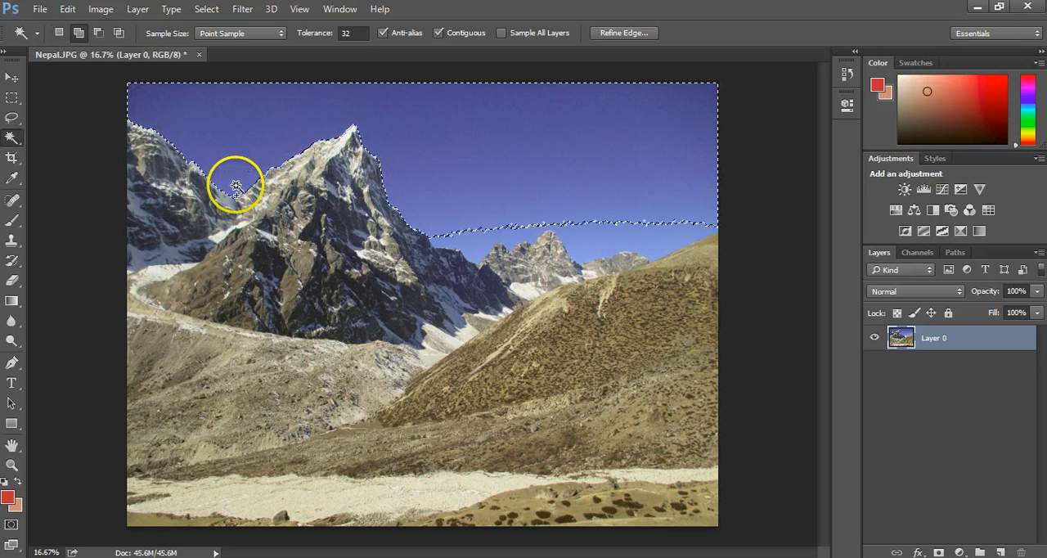
shift+click(473, 247)
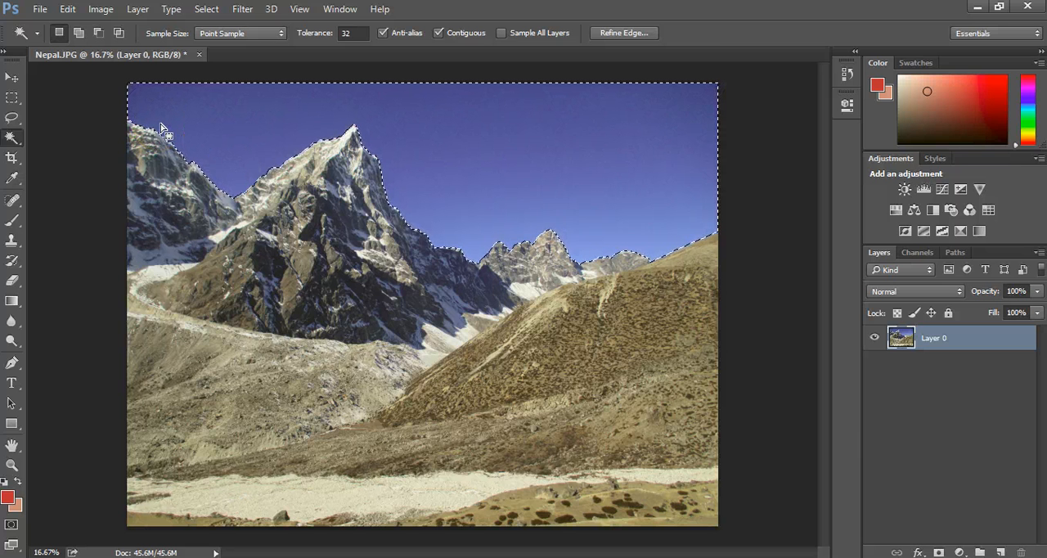
key(Delete)
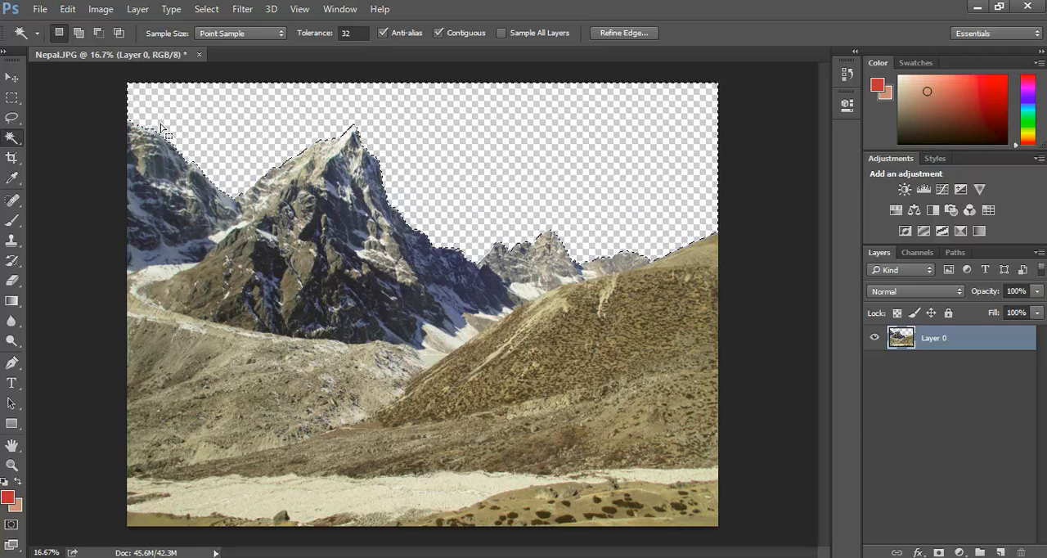
- Deselect the removed sky area and switch to the Move tool
click(20, 80)
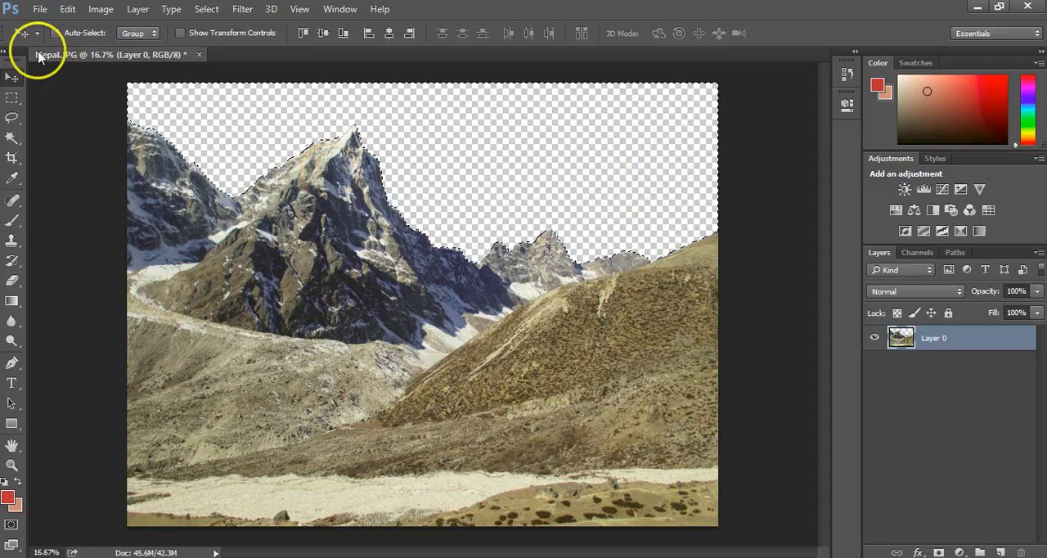
click(12, 97)
click(73, 167)
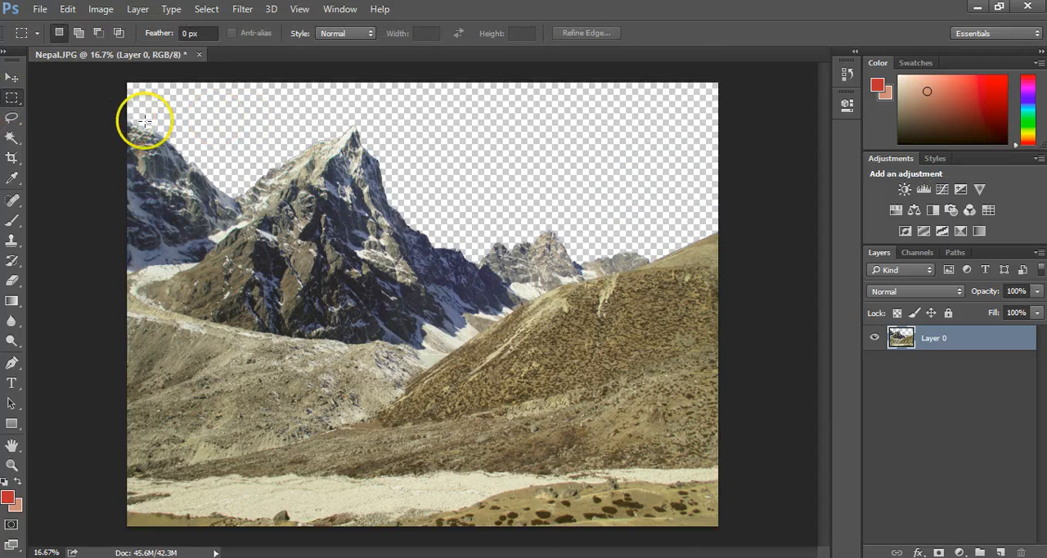
click(13, 77)
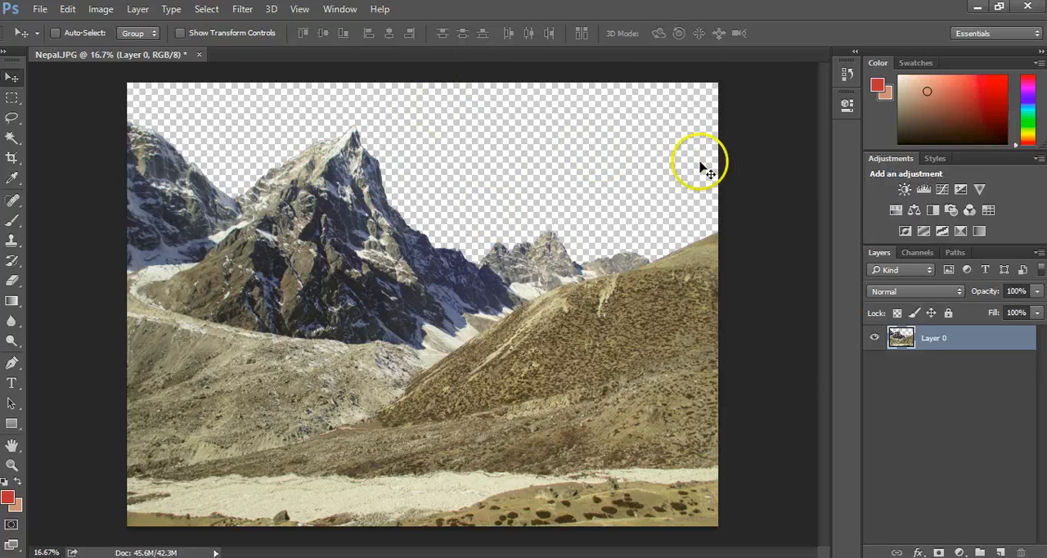
- Save a copy of the cut-out image as Nepal.png in the Photos folder, with Smallest / Slow compression and no interlacing
click(40, 9)
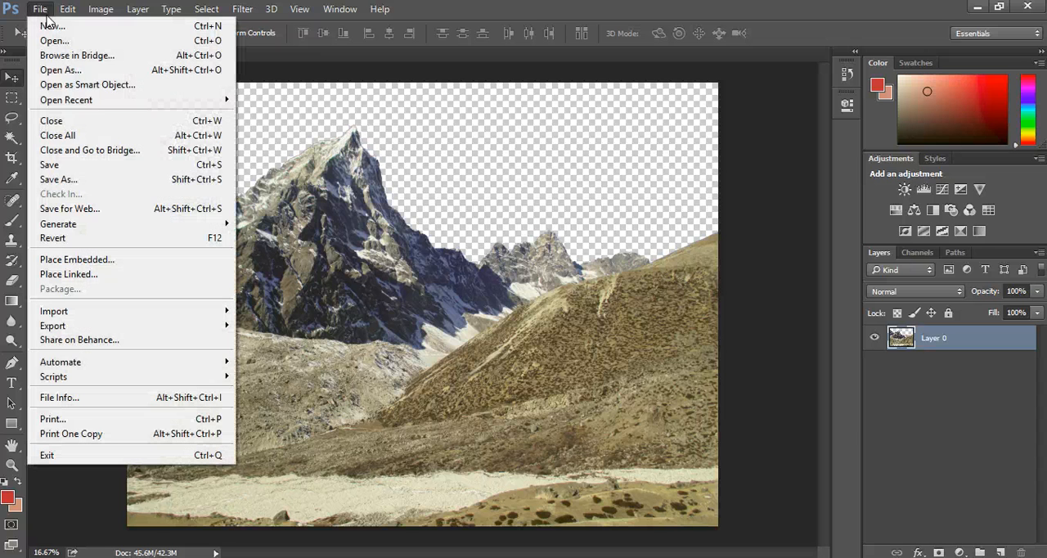
click(67, 183)
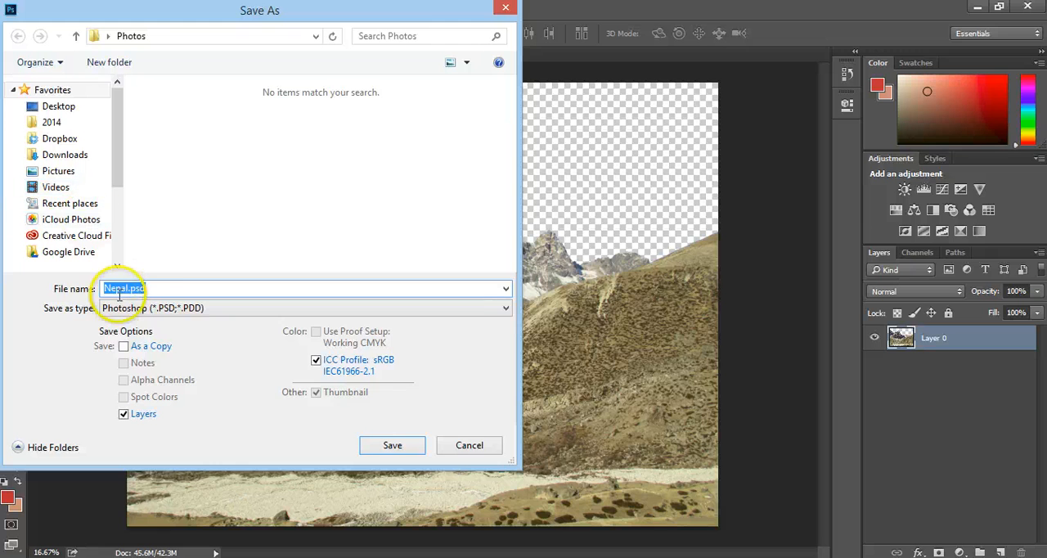
click(162, 307)
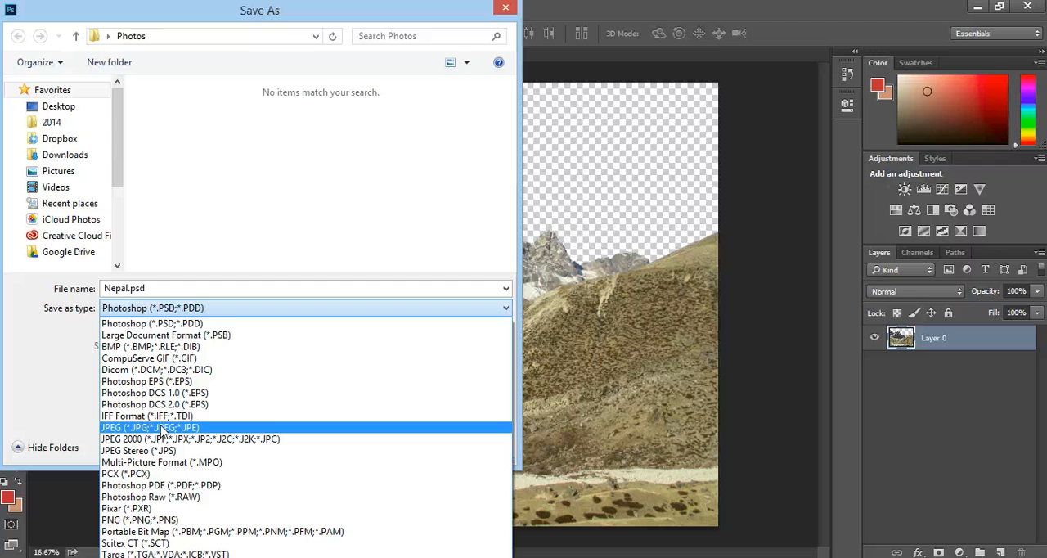
click(140, 521)
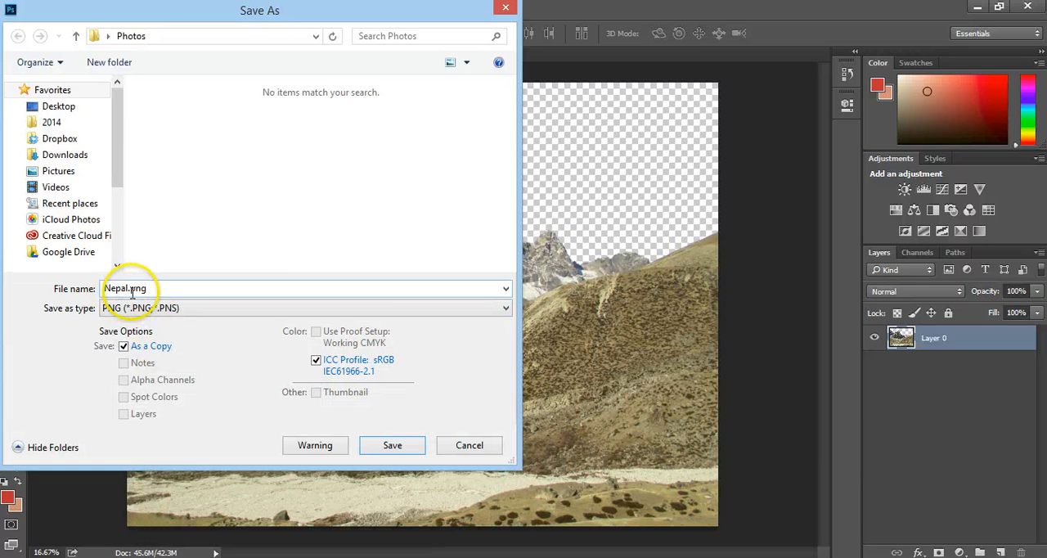
click(398, 450)
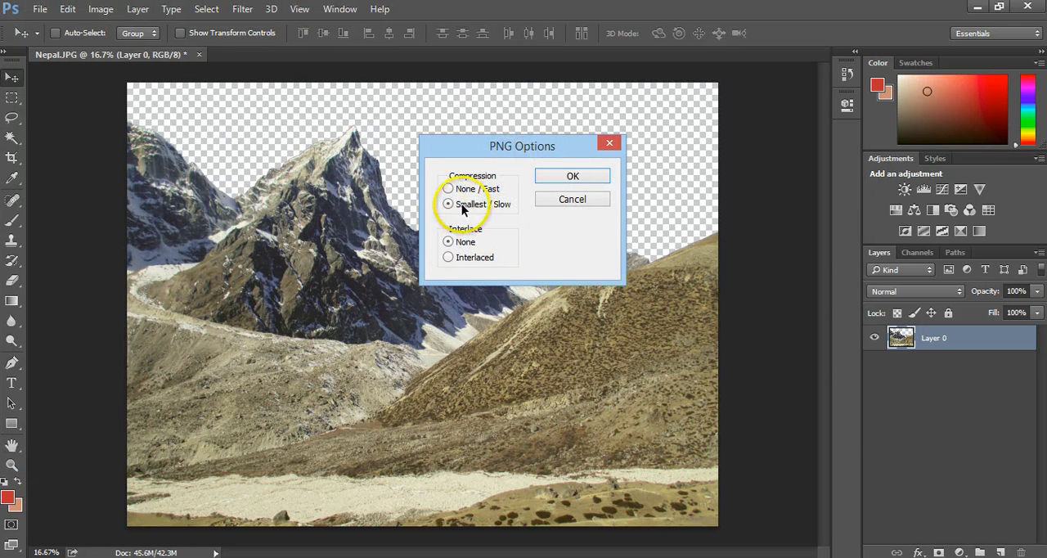
click(573, 180)
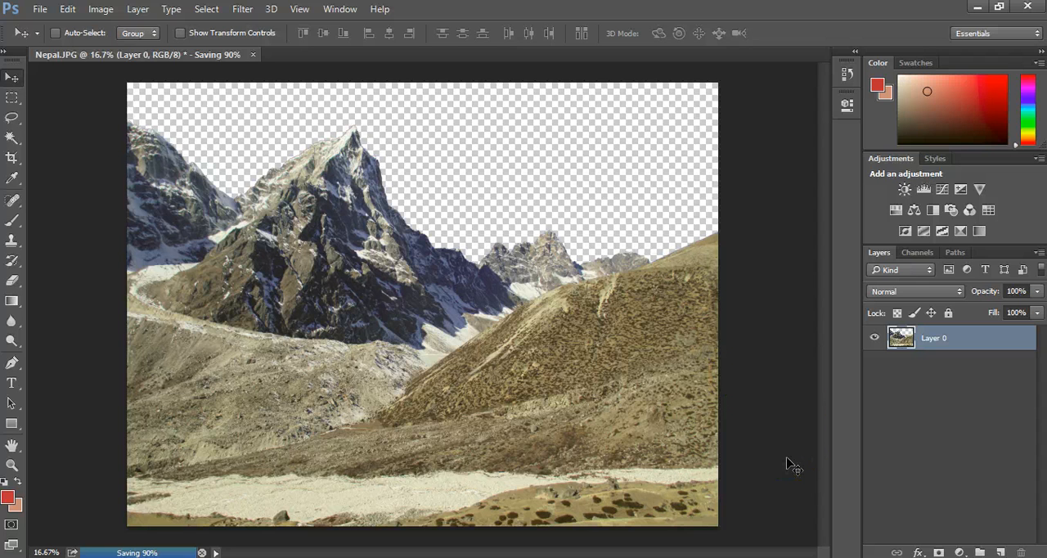
- Switch to Flash, decline saving JPEG version.fla, and compare the placed mountain images in PNG version.fla and JPEG version.fla
click(739, 557)
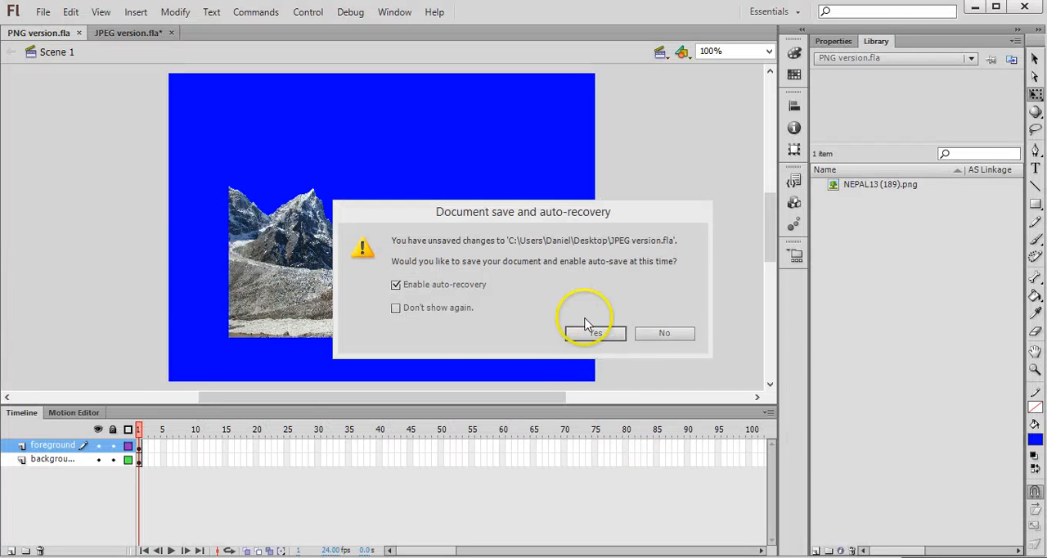
click(655, 332)
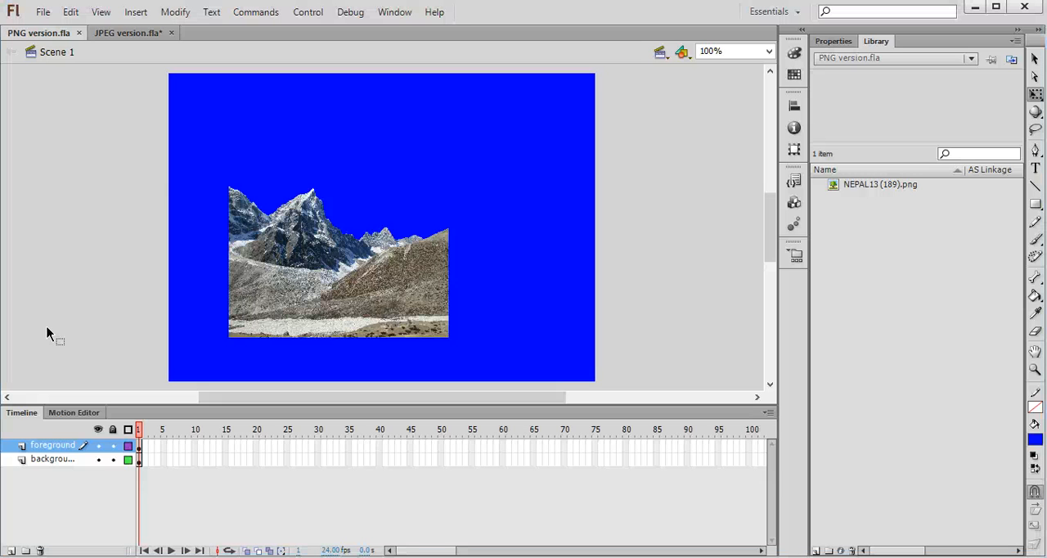
click(51, 463)
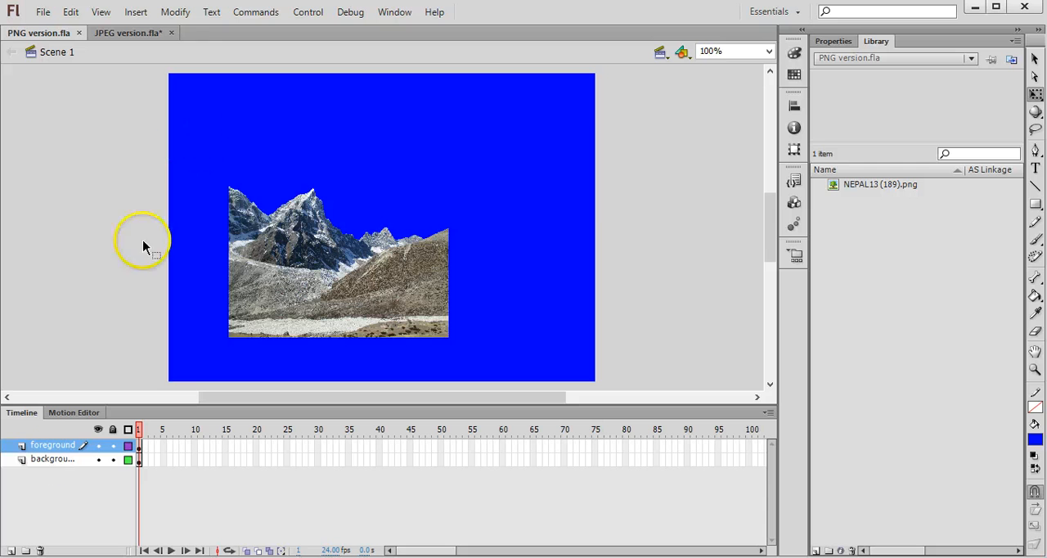
click(353, 257)
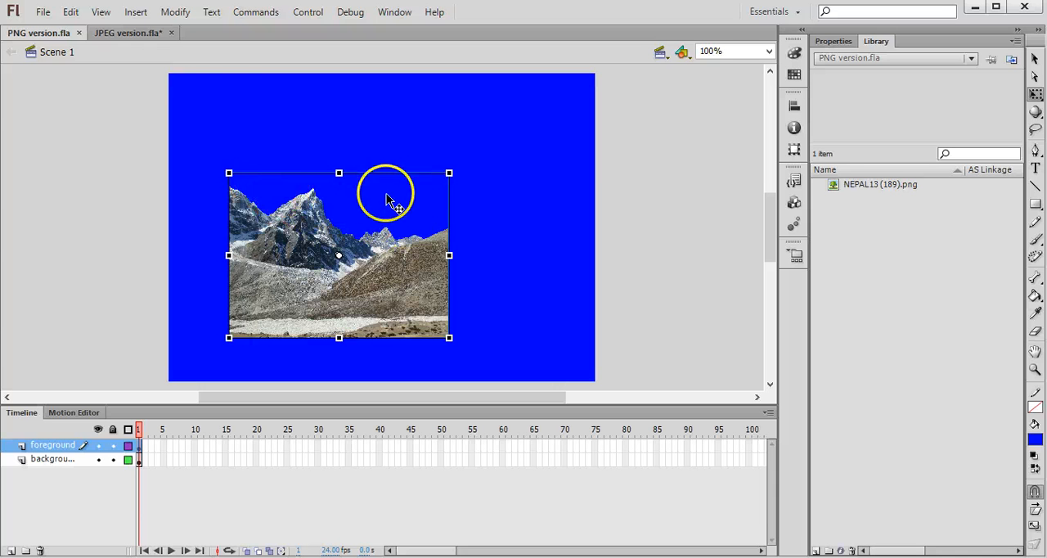
click(113, 33)
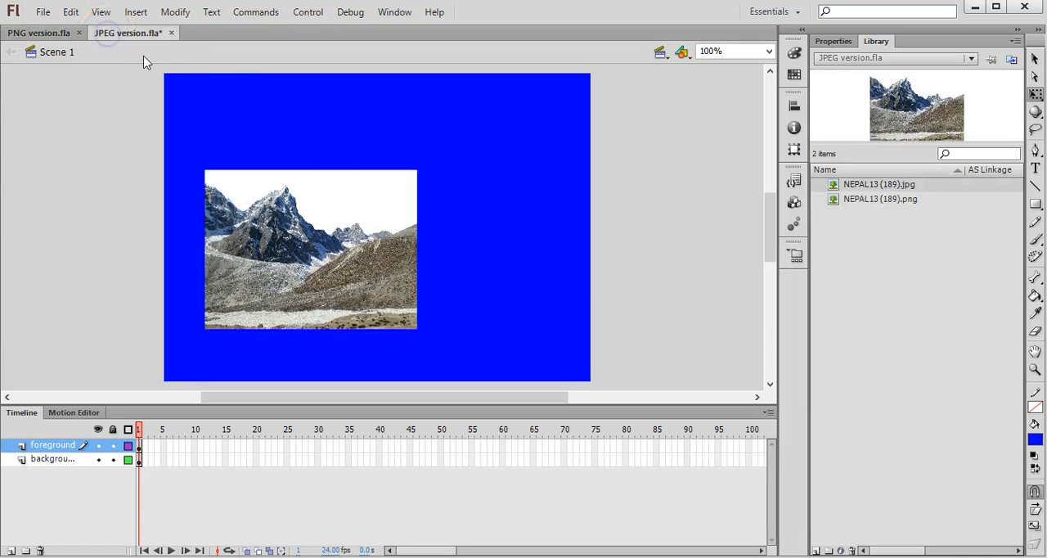
click(352, 222)
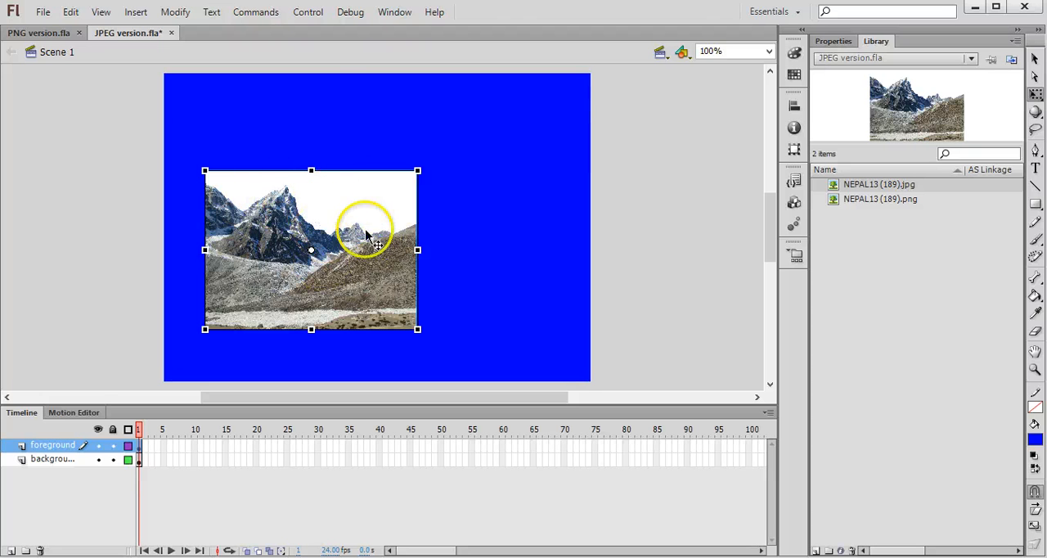
- Return to PNG version.fla and examine the options for importing files to the stage or library
click(36, 33)
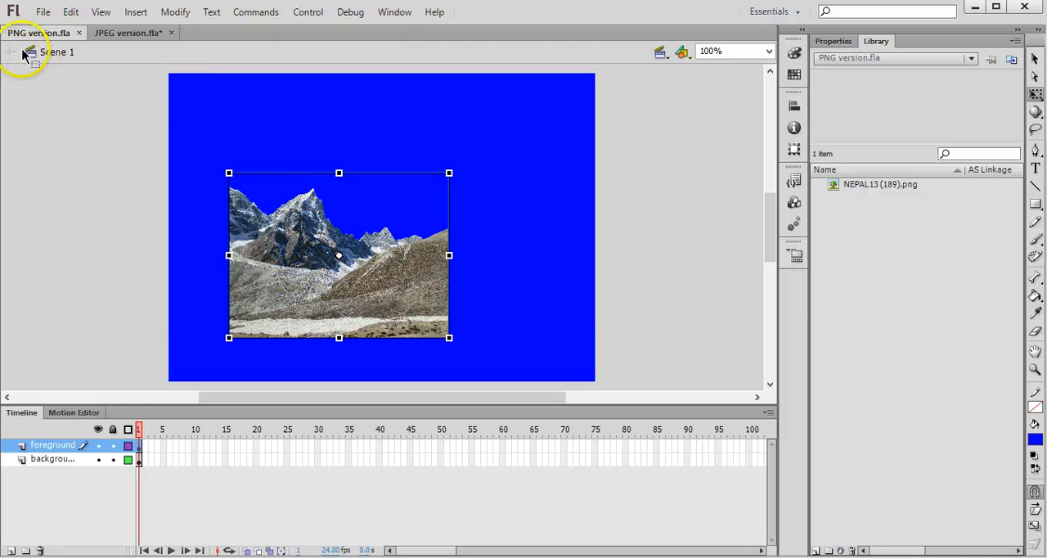
click(45, 15)
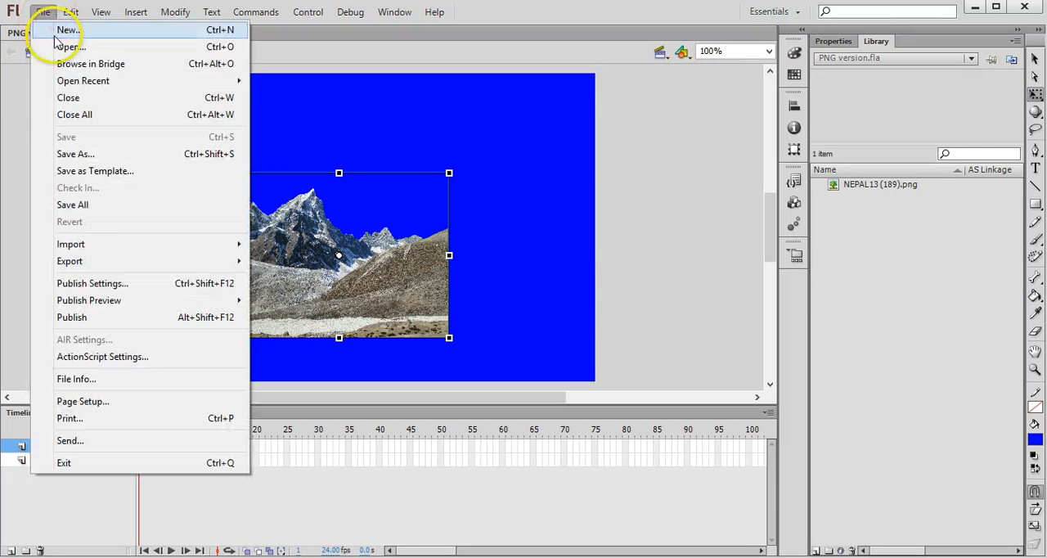
mouse_move(164, 242)
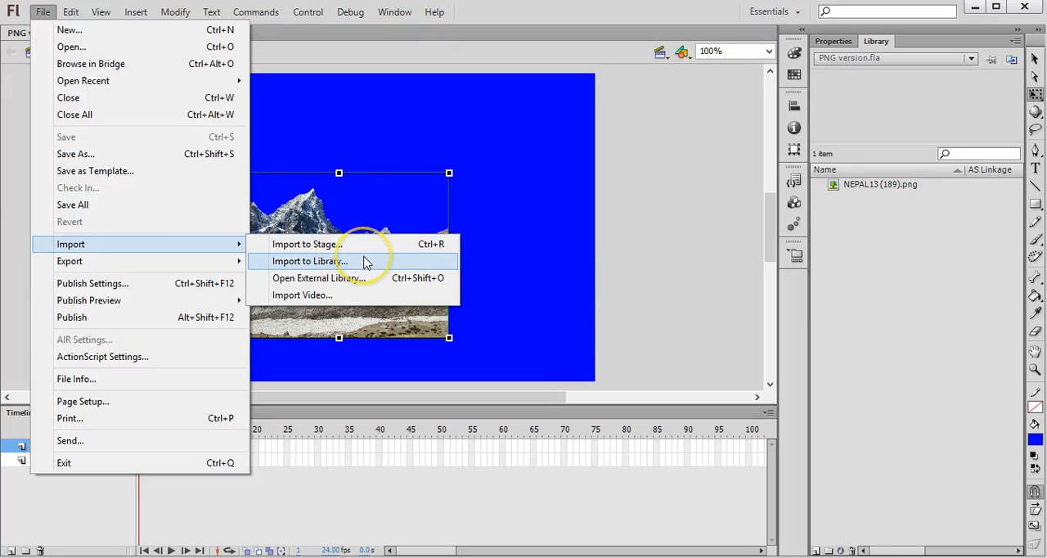
click(896, 138)
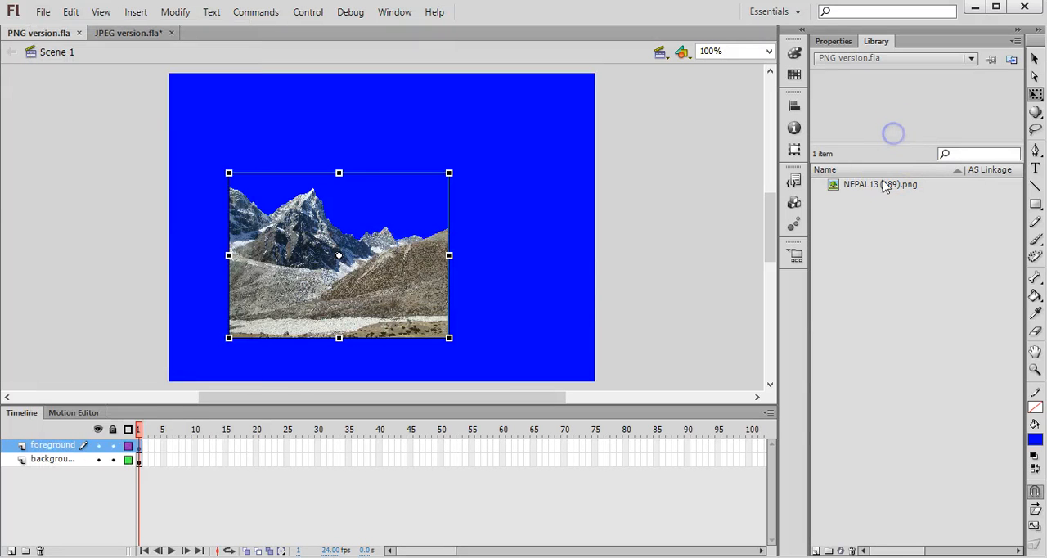